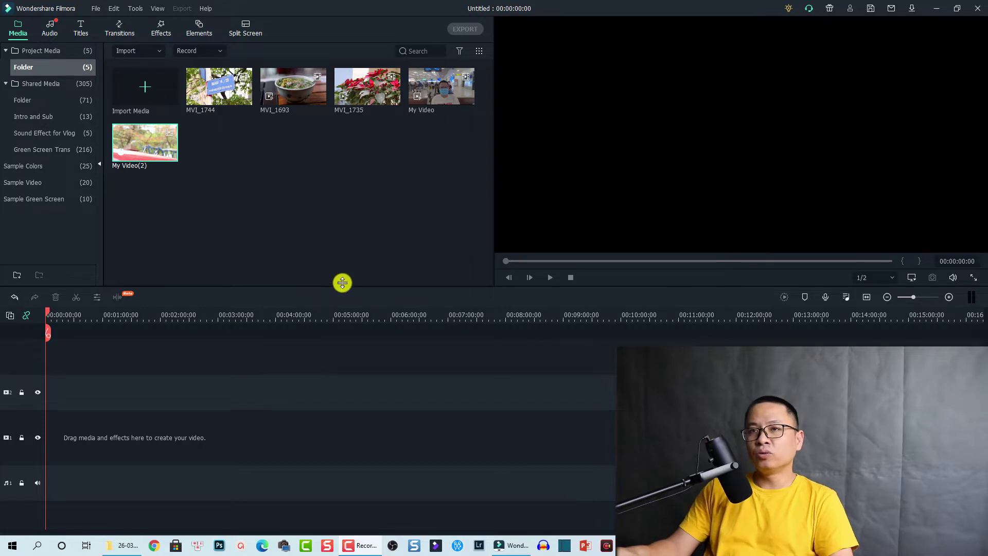
# - Launch Instant Cutter from the Import menu and switch it to Merge mode
pyautogui.click(161, 52)
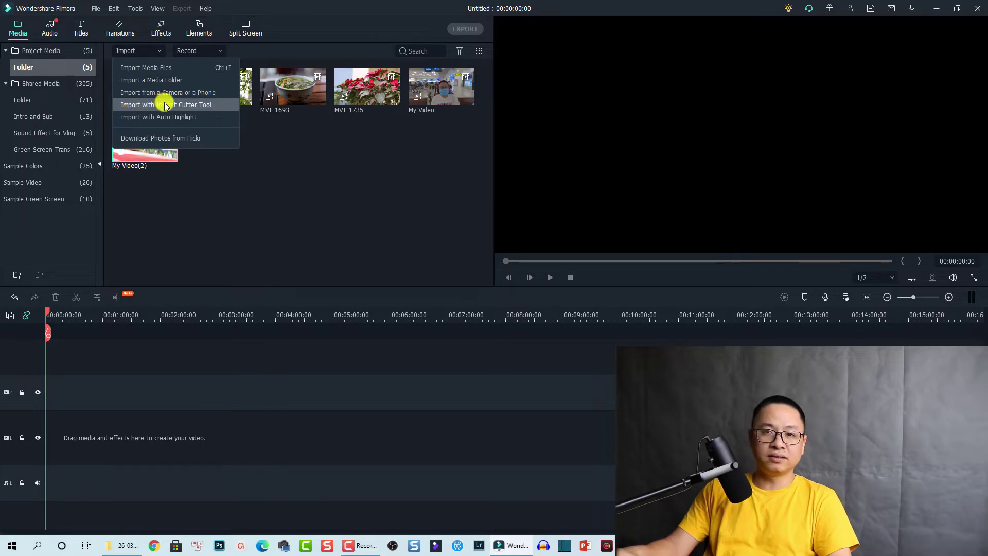
pyautogui.click(165, 105)
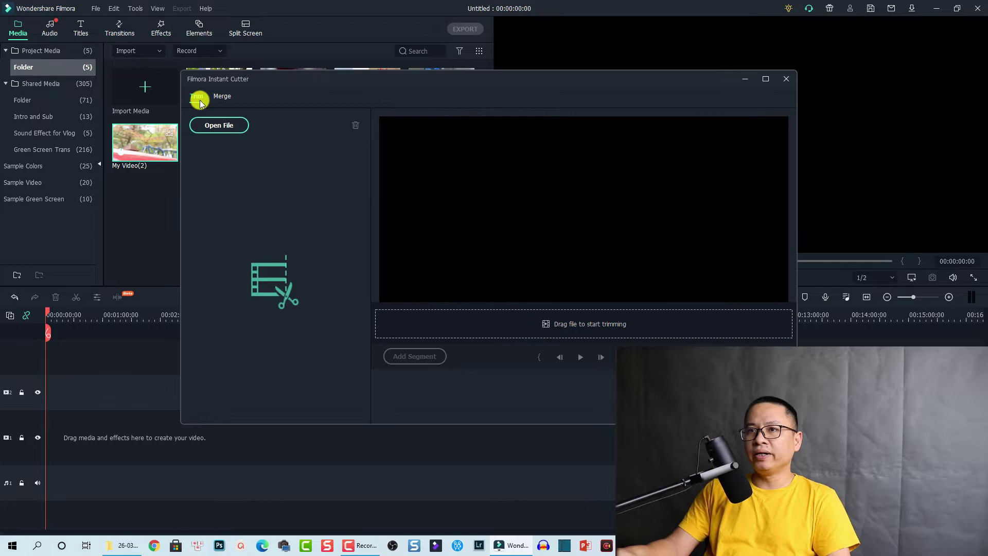
pyautogui.click(223, 97)
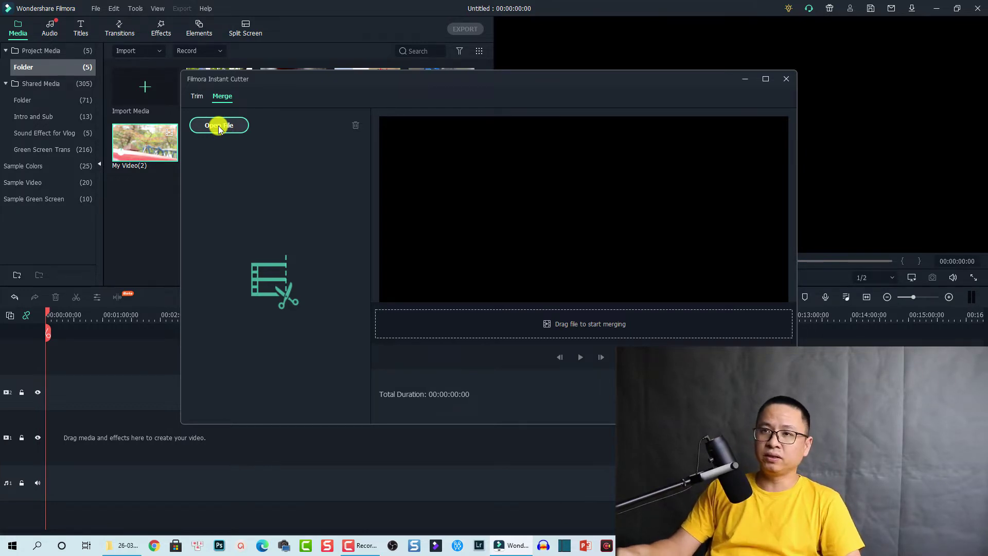
# - Browse to Extreme SSD (F:) > Canon 800D > 26-03-2021 Test Lens 50STM
pyautogui.click(219, 126)
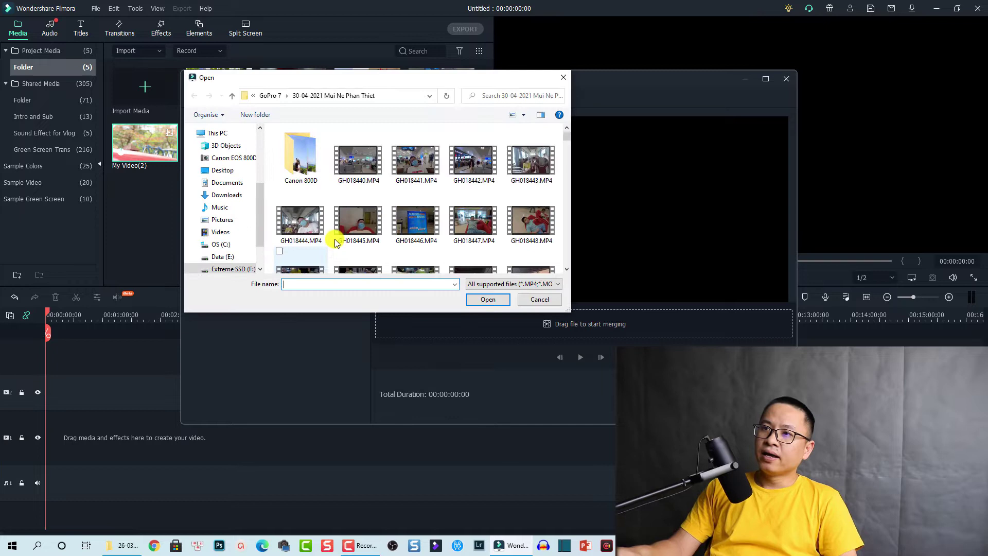
pyautogui.click(222, 257)
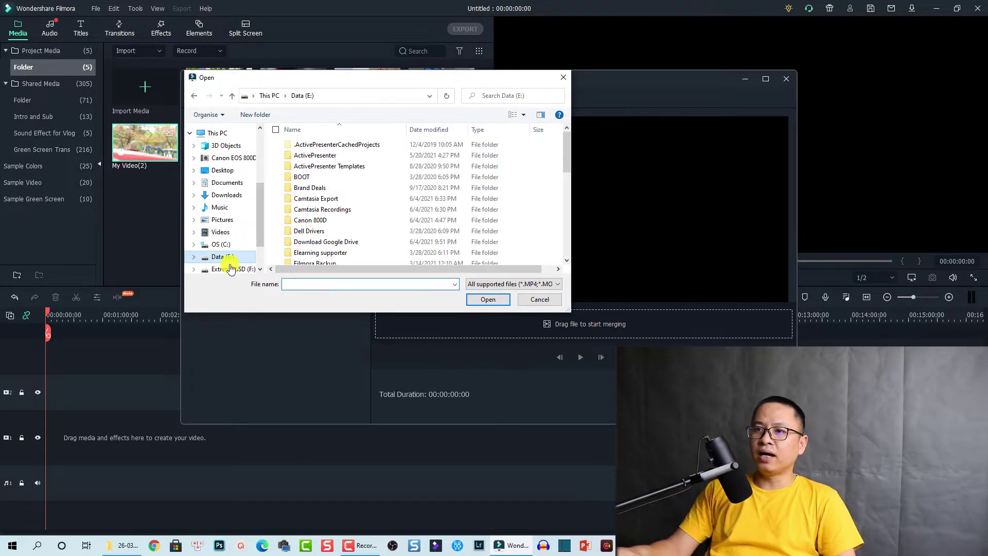
pyautogui.doubleClick(309, 166)
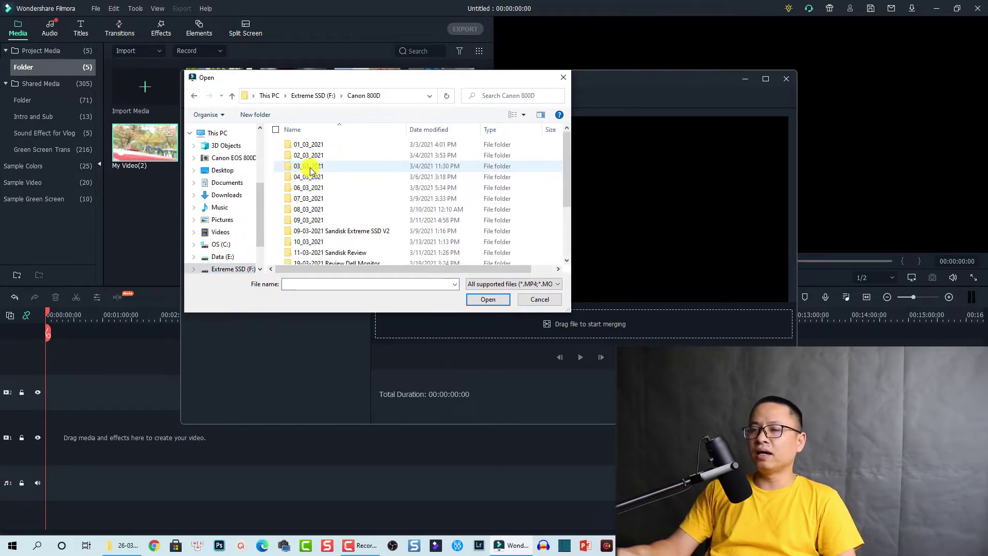
pyautogui.scroll(-1, 313, 181)
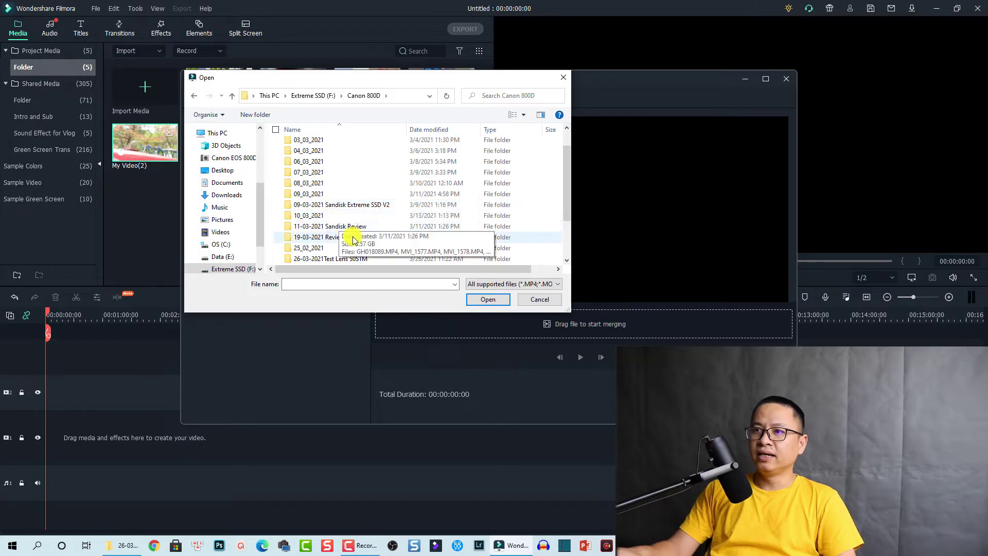
pyautogui.doubleClick(315, 258)
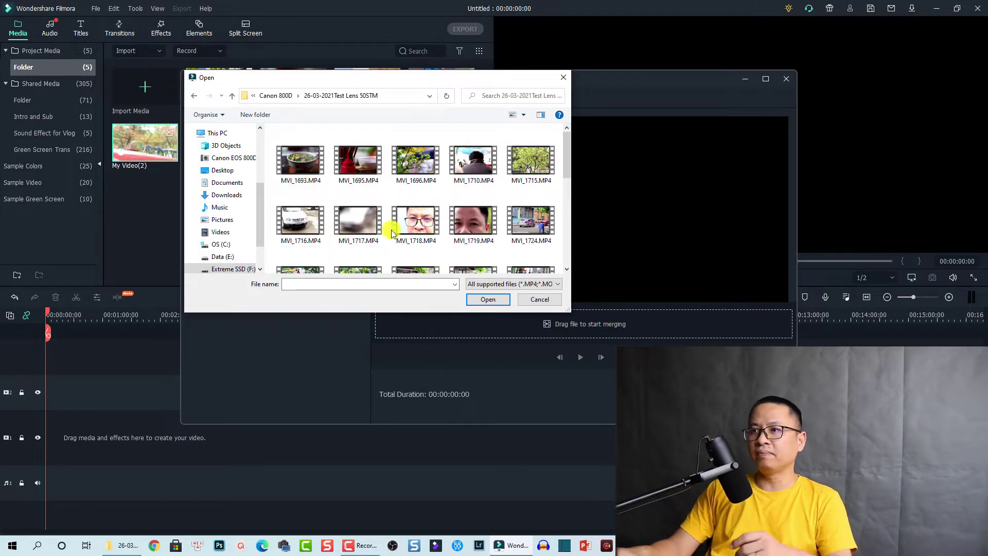
pyautogui.moveTo(516, 77); pyautogui.dragTo(505, 70)
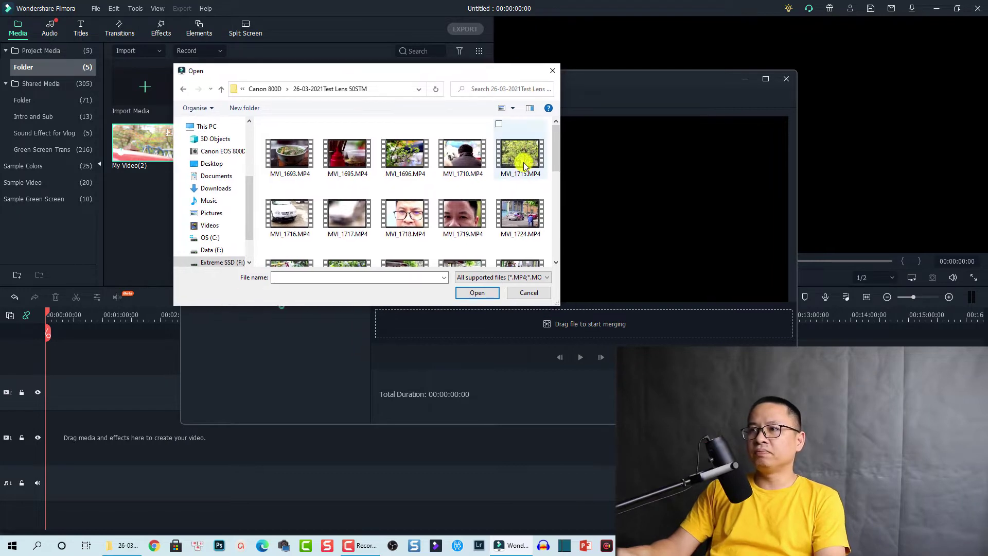
pyautogui.scroll(-5, 525, 169)
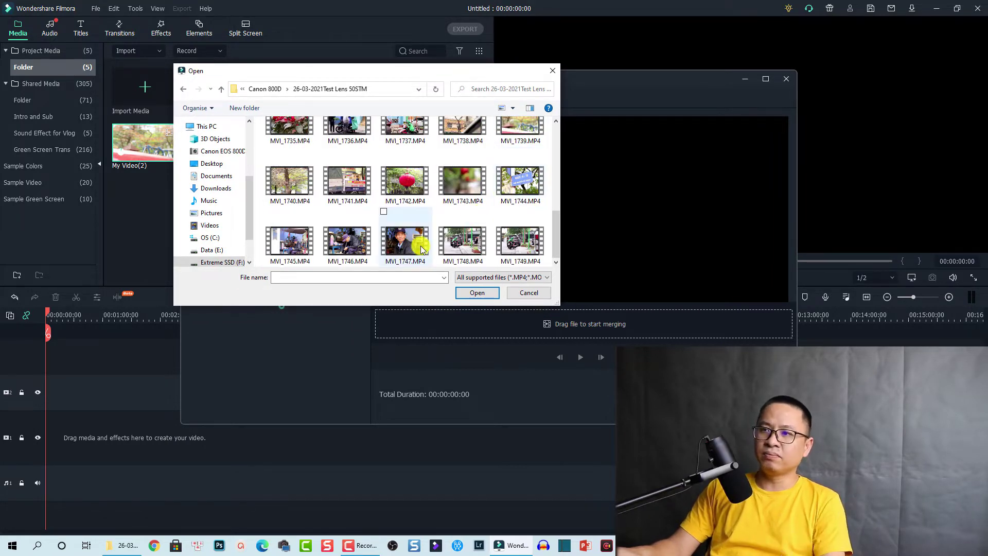
pyautogui.moveTo(404, 242)
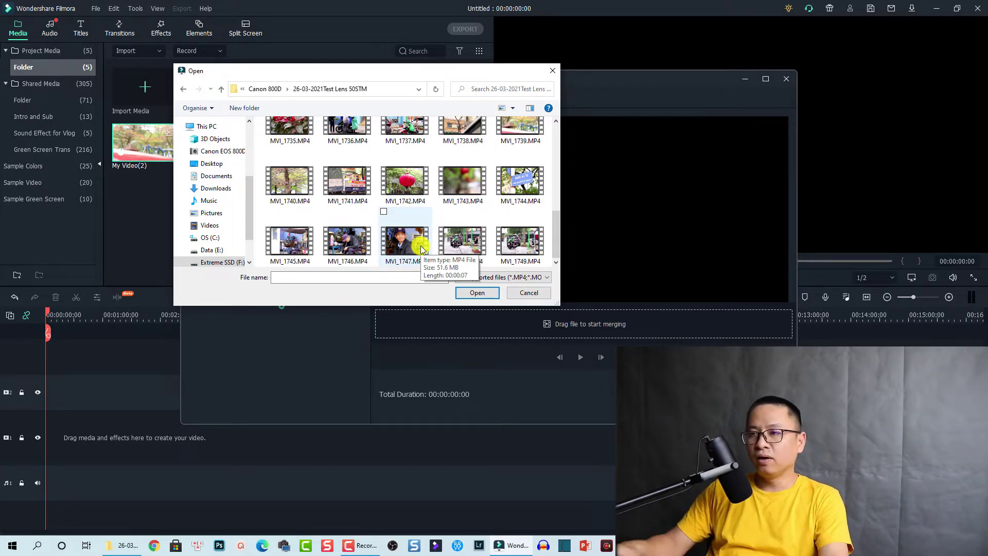
# - Select every clip in the folder with Ctrl+A and add them to the merge list
pyautogui.click(411, 202)
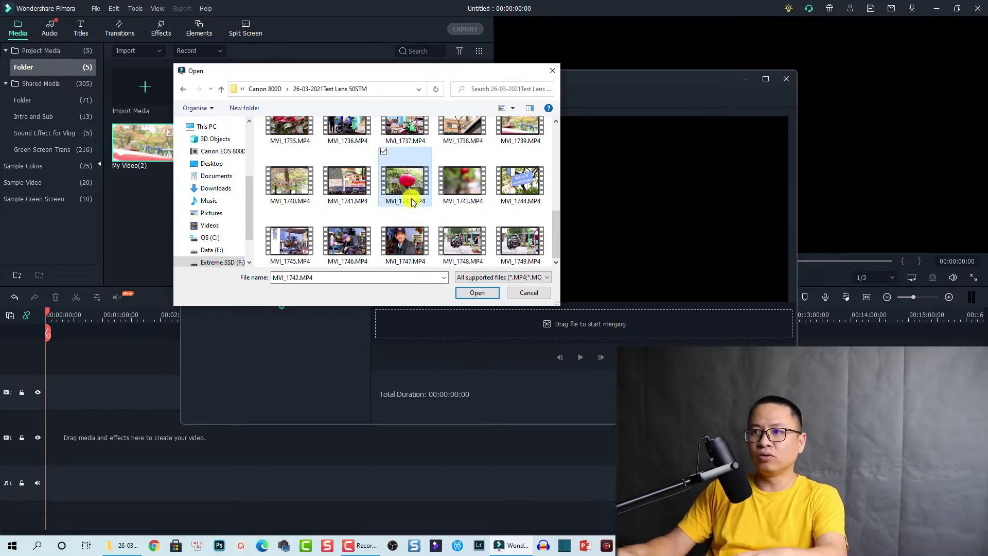
pyautogui.hotkey('ctrl', 'a')
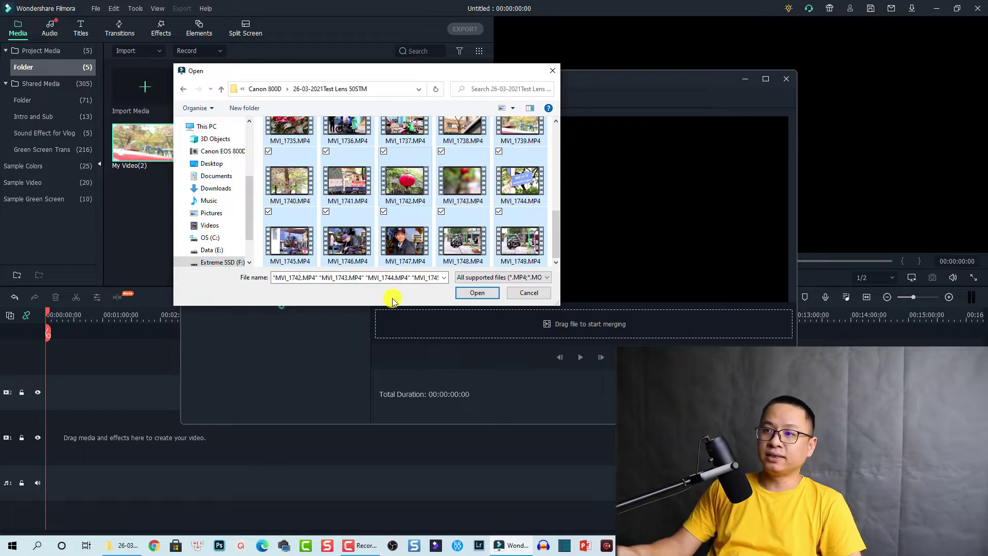
pyautogui.click(474, 294)
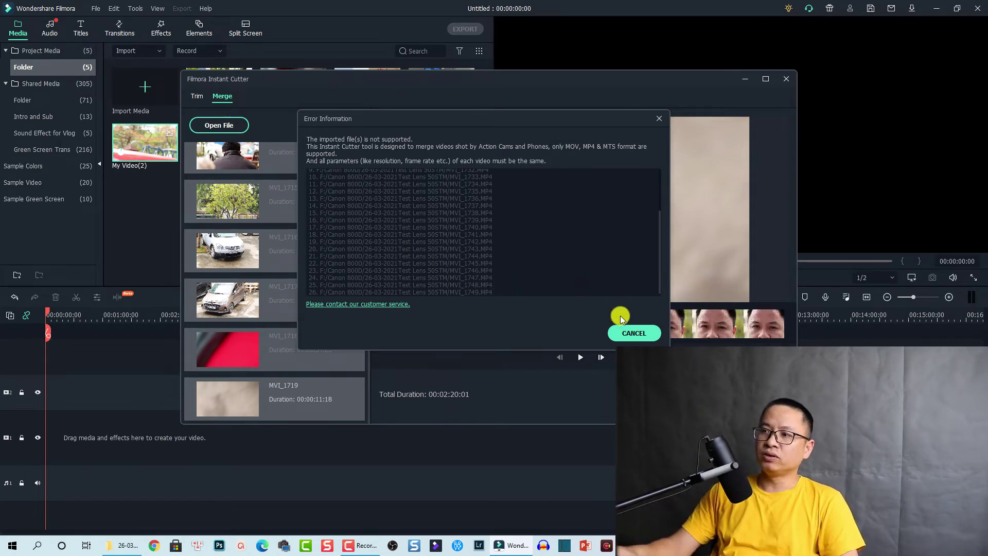
pyautogui.click(631, 337)
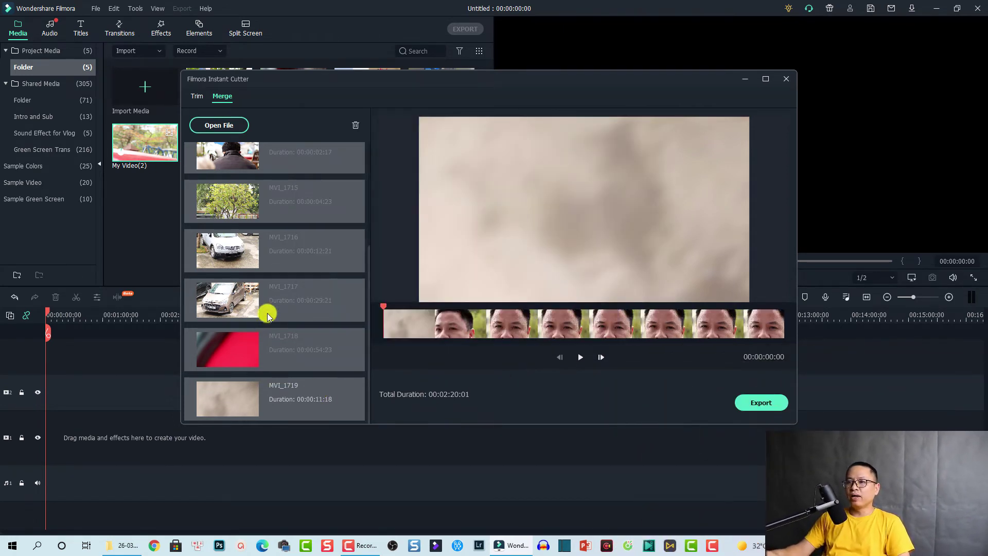
pyautogui.scroll(5, 275, 305)
pyautogui.scroll(-3, 279, 251)
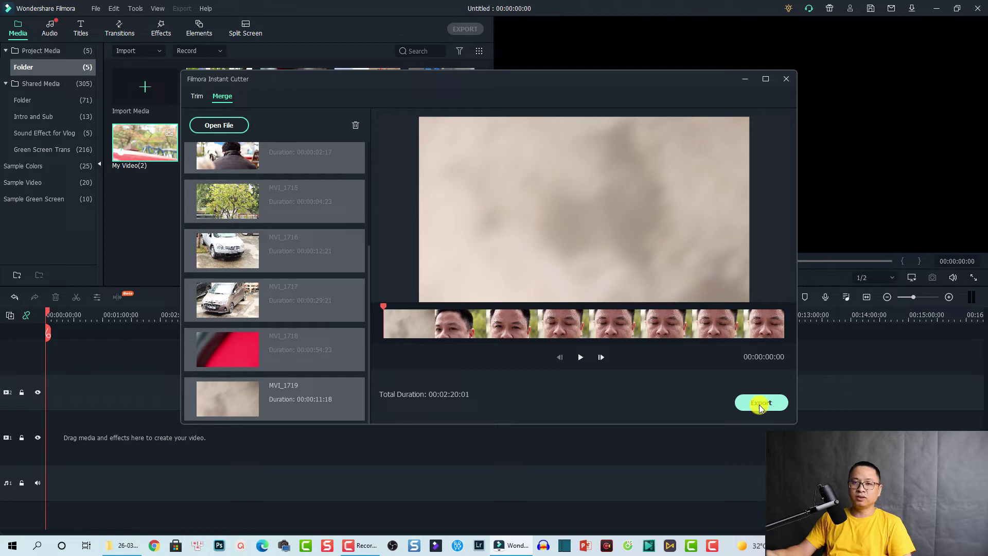
# - Export the merged video as 'Video1' with When Done set to Send to Filmora
pyautogui.click(757, 403)
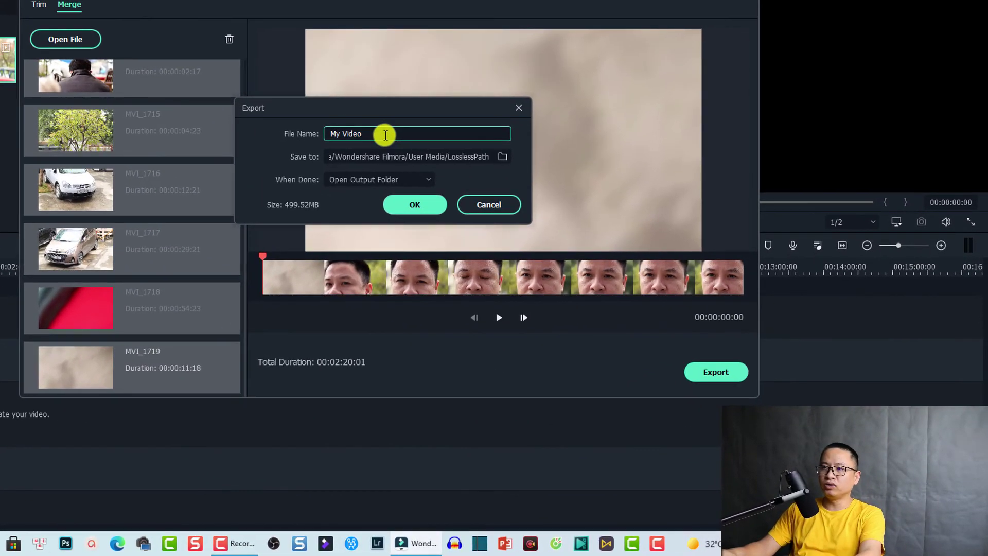
pyautogui.moveTo(460, 186); pyautogui.dragTo(400, 186)
pyautogui.write('Video')
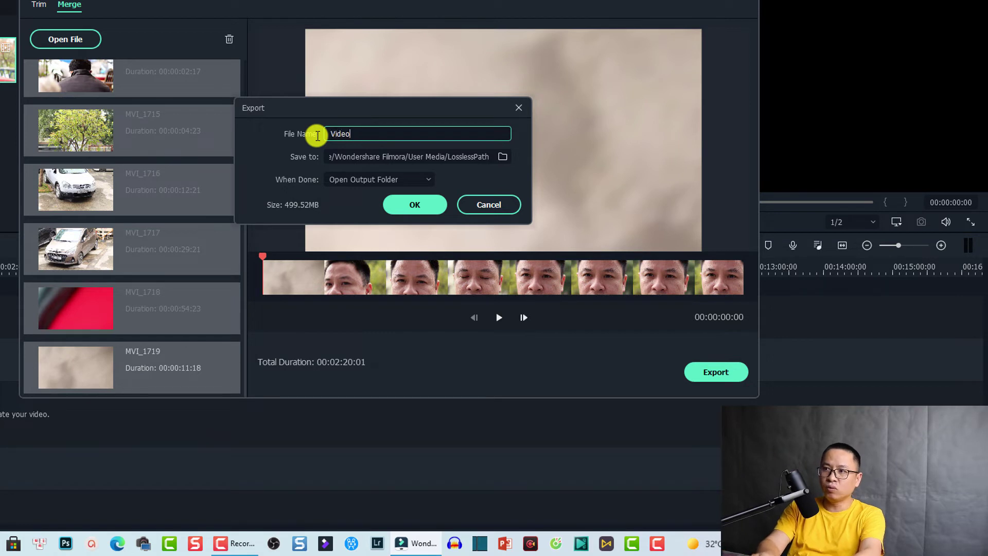
pyautogui.write('1')
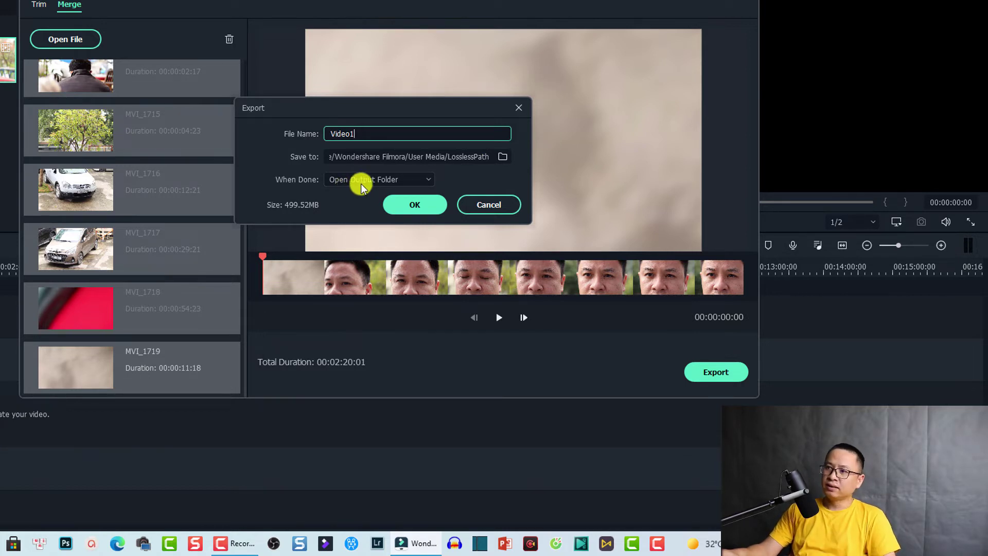
pyautogui.click(372, 182)
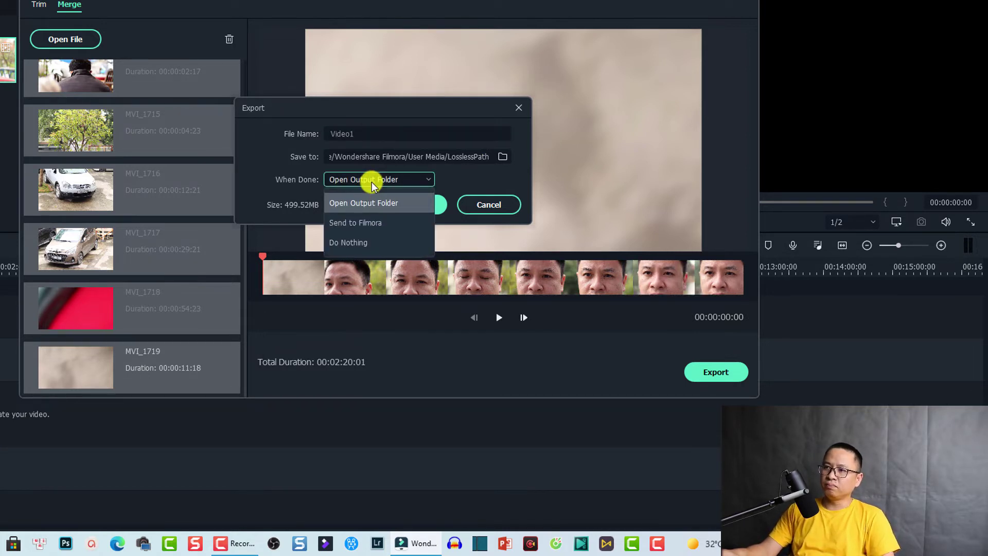
pyautogui.click(356, 224)
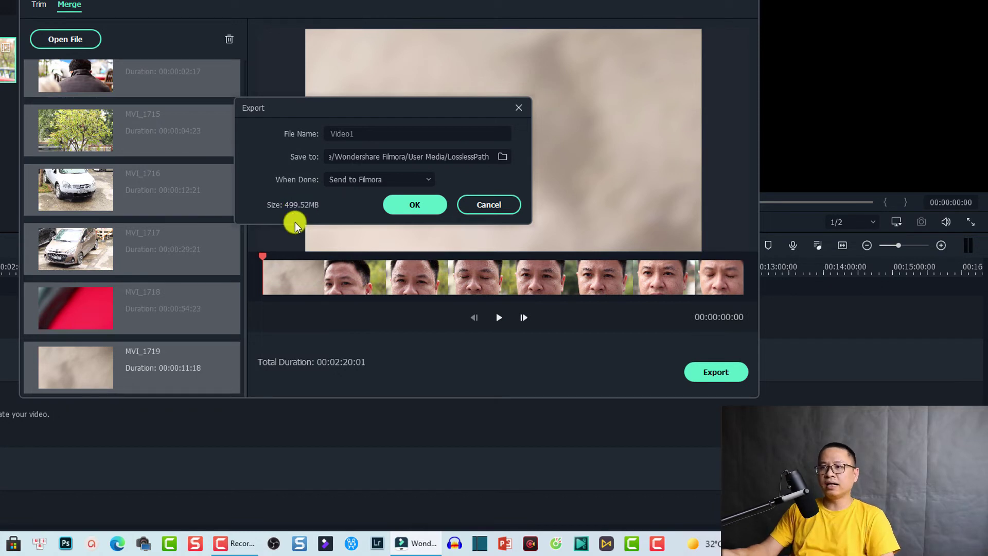
pyautogui.click(402, 207)
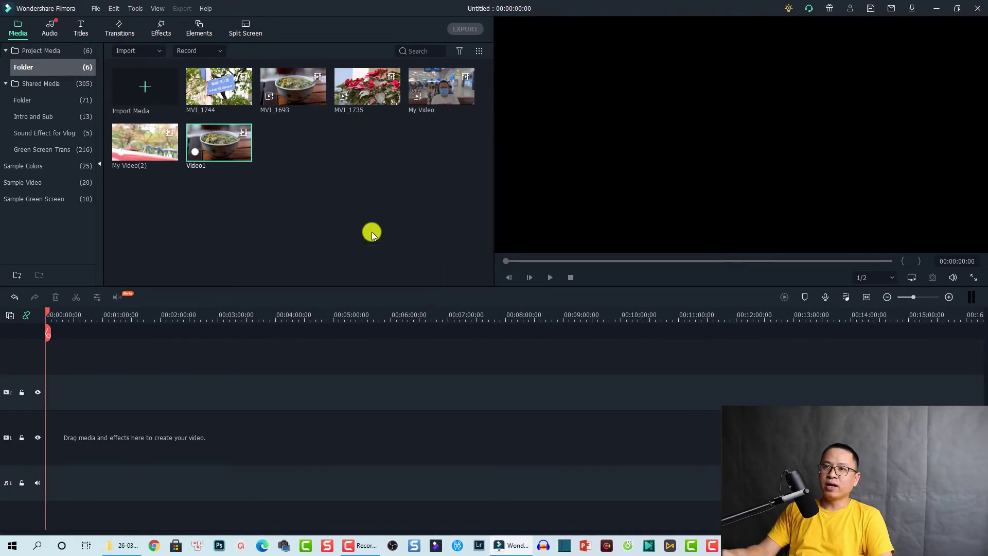
pyautogui.moveTo(218, 144)
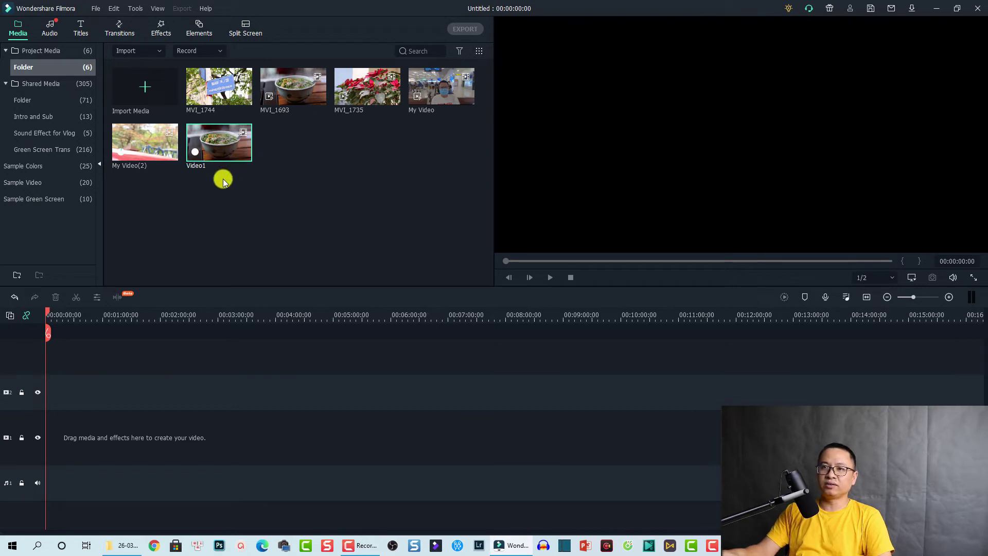
# - Show the Properties of the Video1 clip in the media library
pyautogui.rightClick(220, 150)
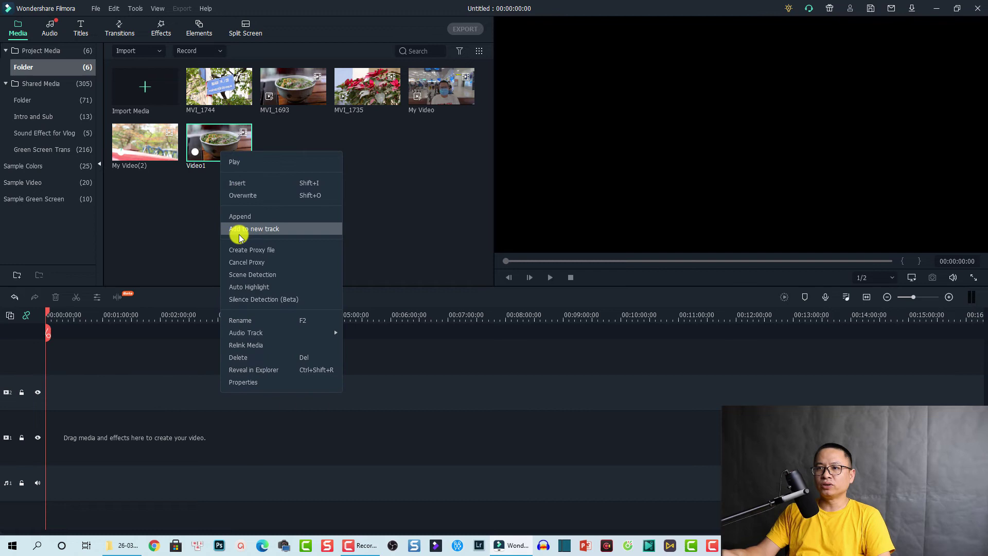
pyautogui.click(245, 255)
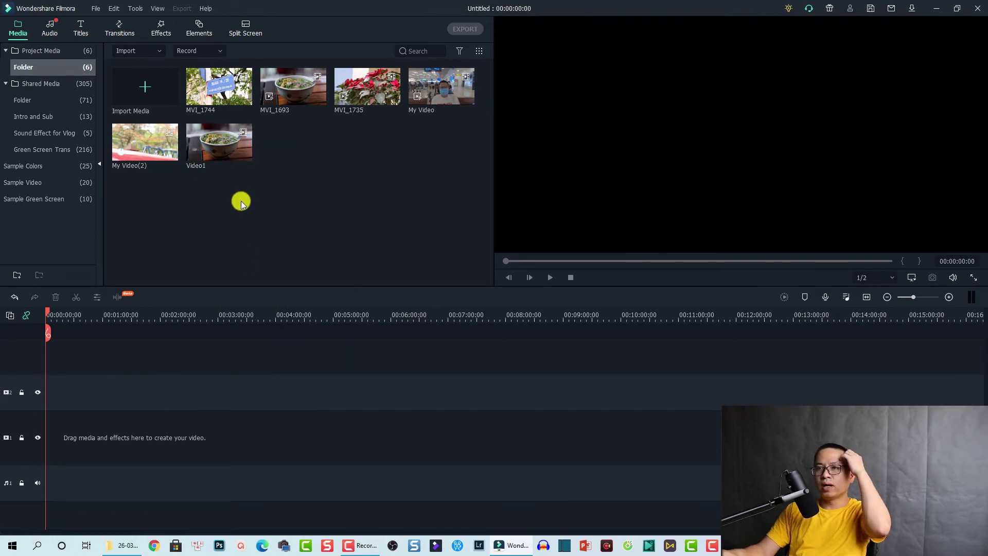
pyautogui.click(211, 153)
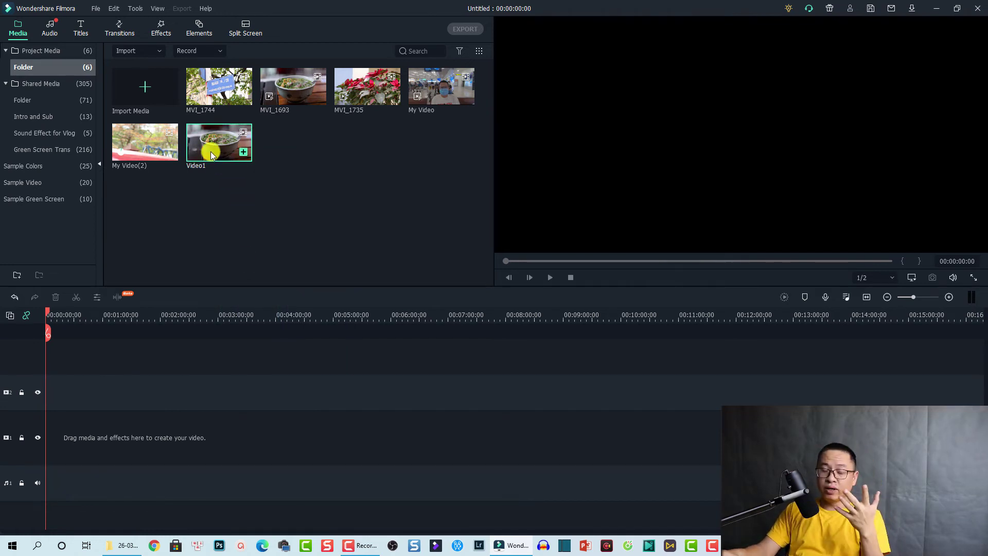
pyautogui.rightClick(211, 154)
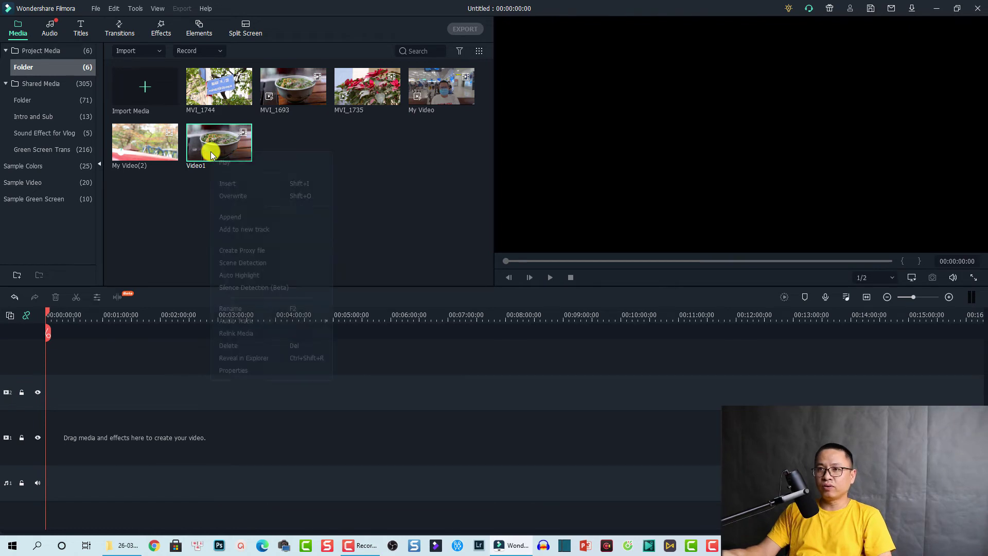
pyautogui.click(230, 370)
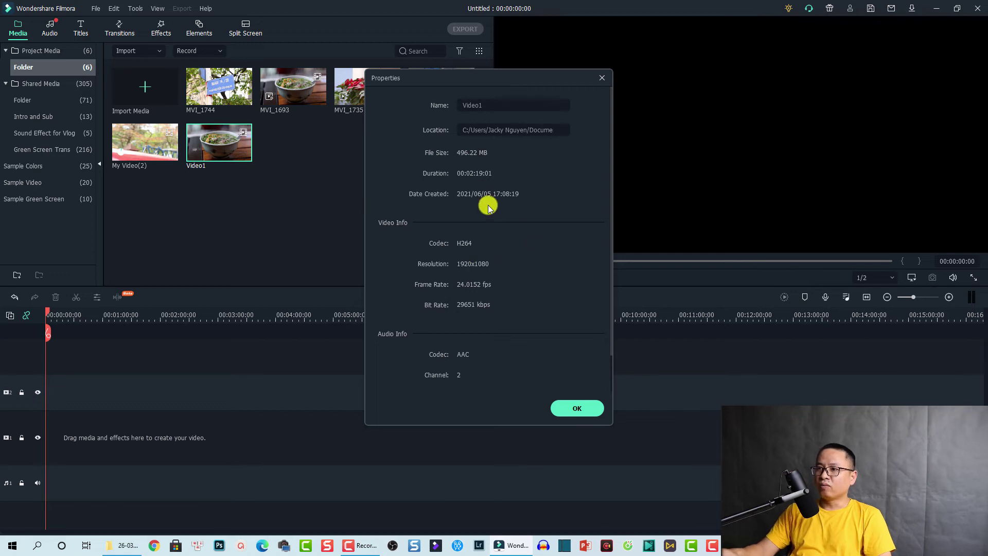
# - Place Video1 on the main video track, match project settings, and zoom the timeline to fit
pyautogui.click(576, 411)
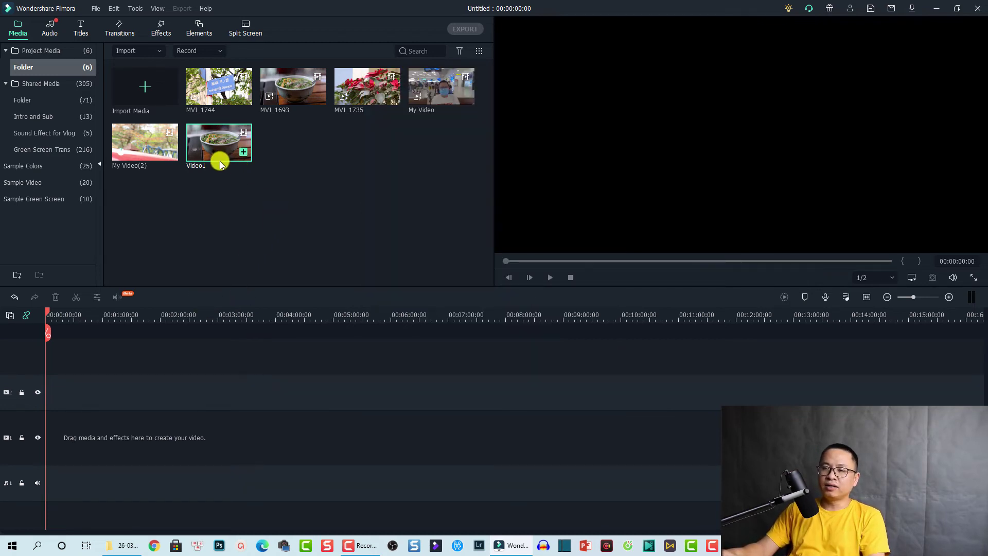
pyautogui.moveTo(216, 158)
pyautogui.mouseDown()
pyautogui.moveTo(31, 439)
pyautogui.moveTo(114, 433)
pyautogui.mouseUp()
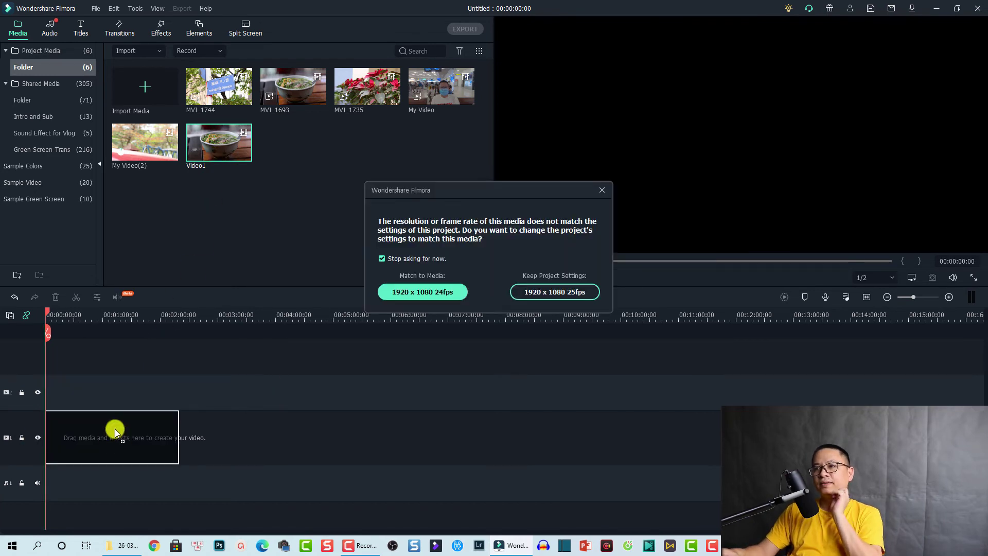
pyautogui.click(423, 293)
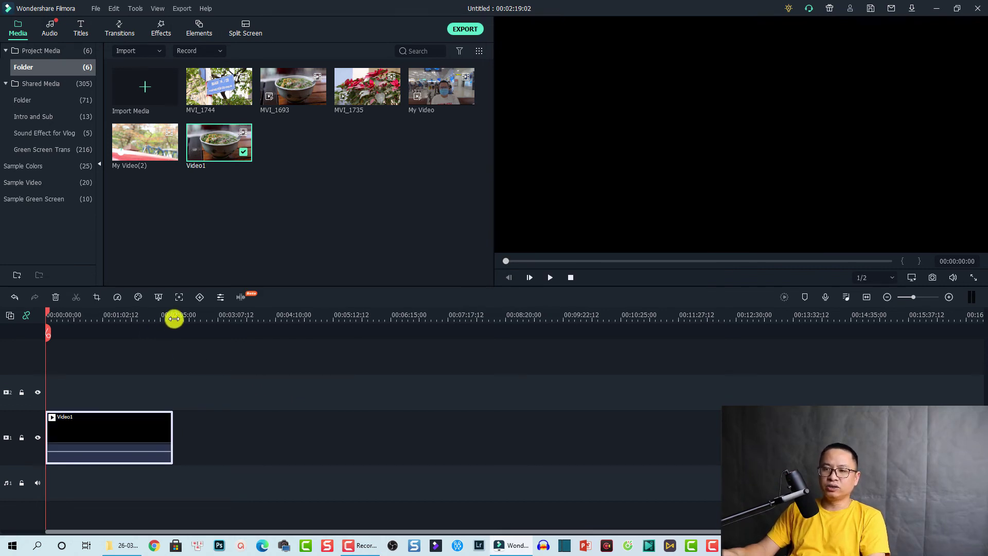
pyautogui.click(867, 300)
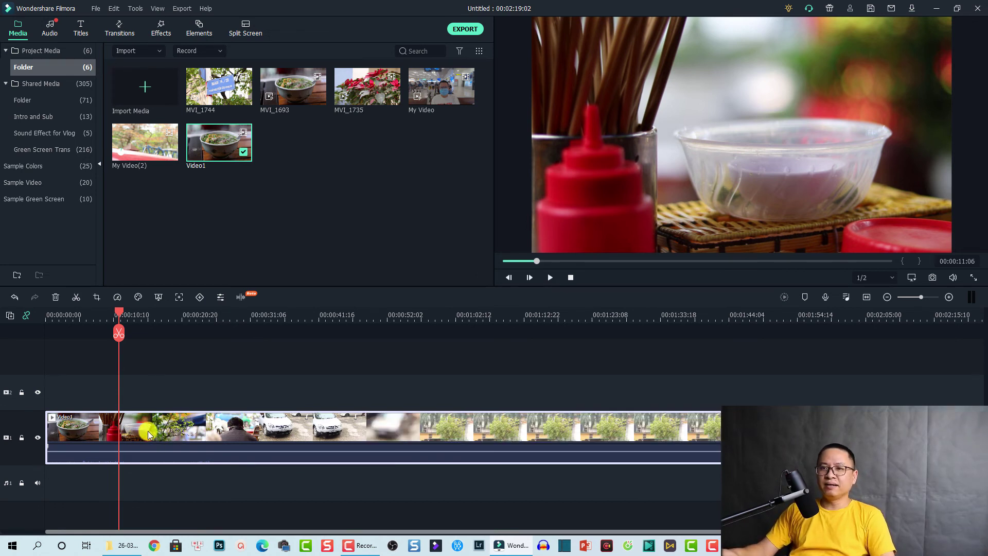
# - Set the Video1 clip's speed to Fast 4x, then deselect it
pyautogui.click(115, 299)
pyautogui.moveTo(125, 348)
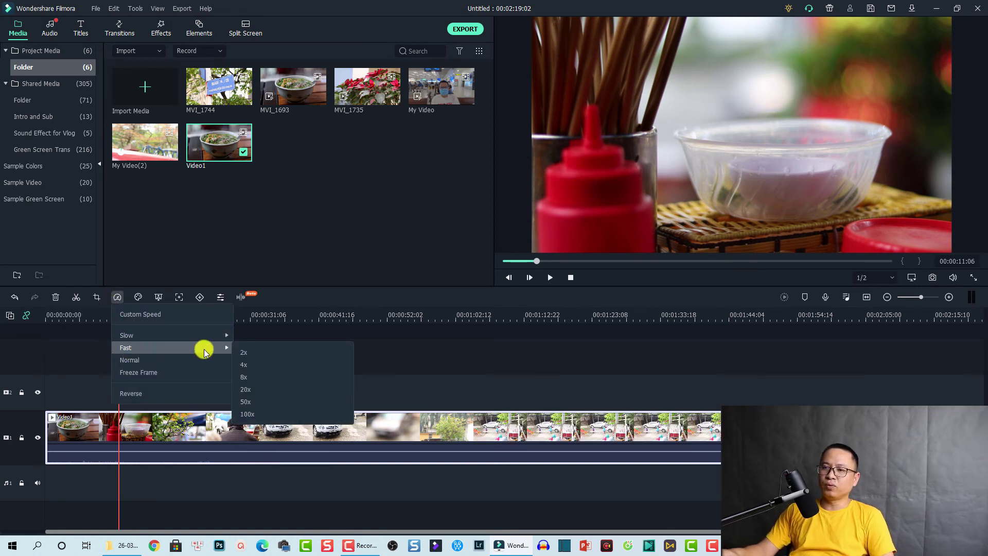
pyautogui.click(243, 363)
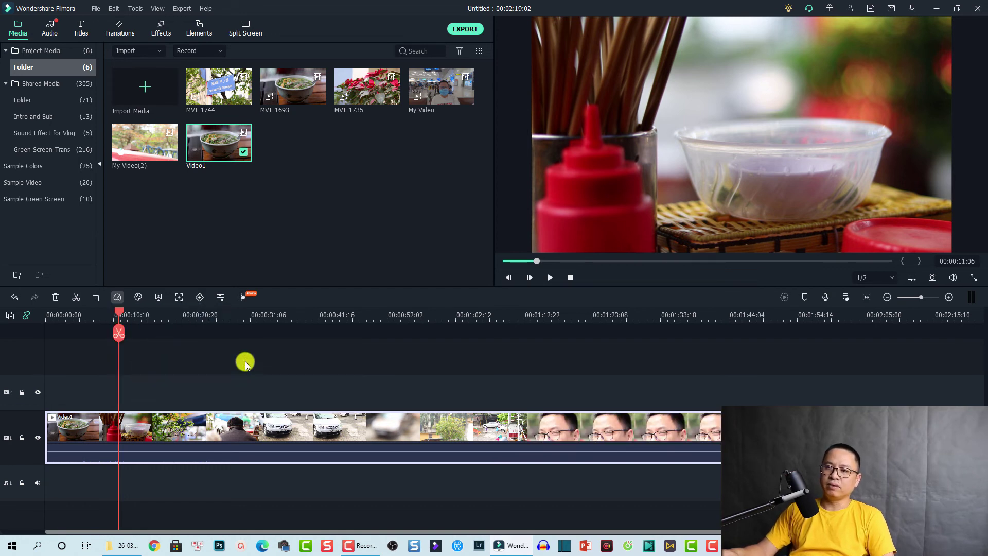
pyautogui.click(174, 390)
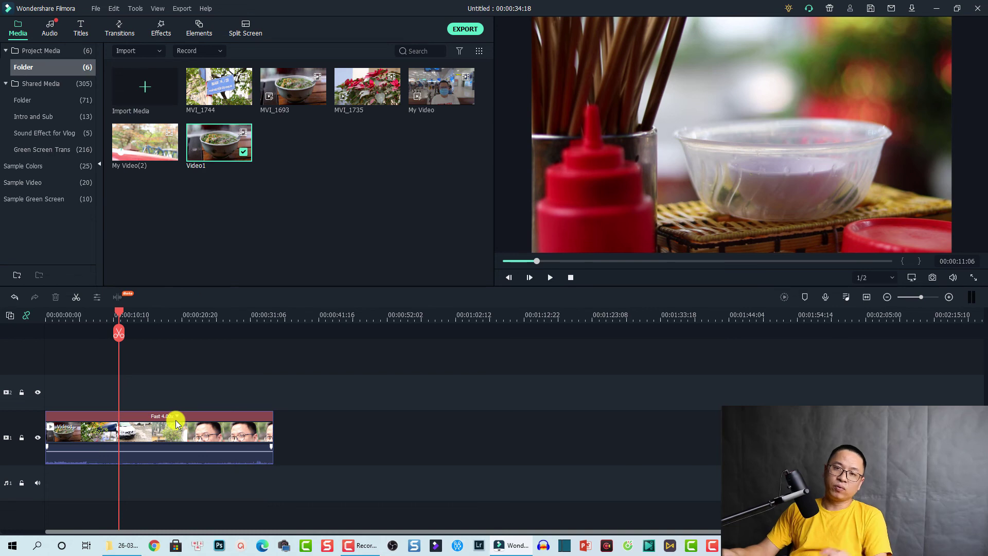